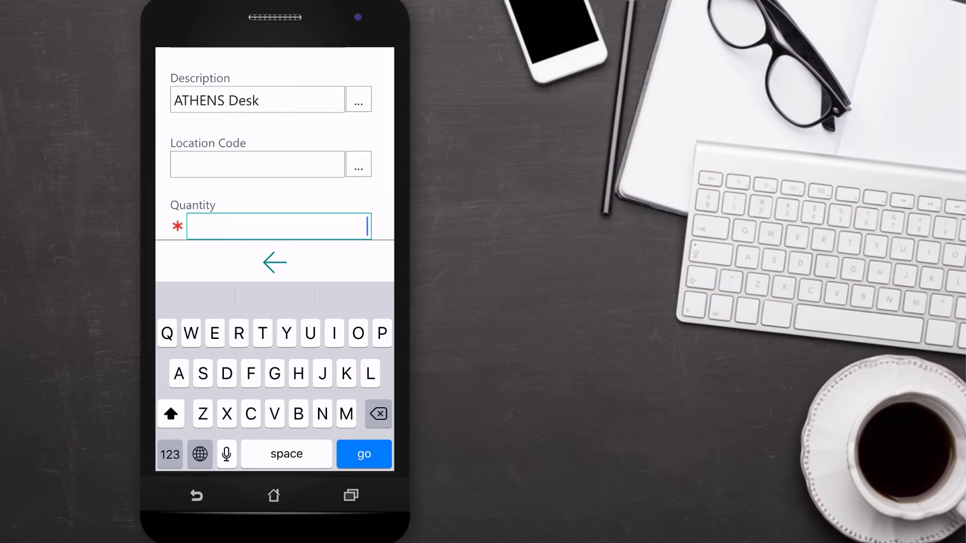
{"action": "type", "text": "10"}
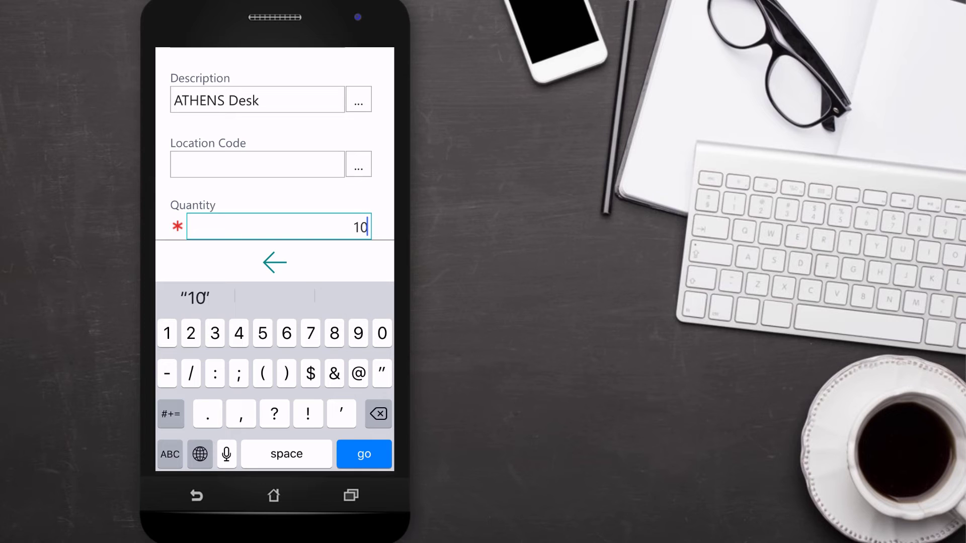
Confirm quantity 10 on the ATHENS Desk line and go back to the quote
{"action": "key", "text": "Return"}
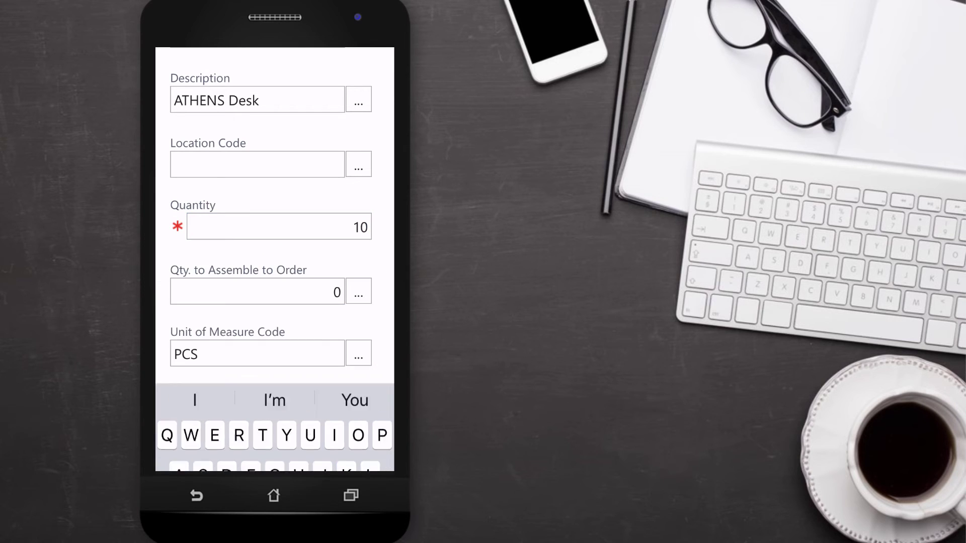
{"action": "scroll", "coordinate": [275, 259], "scroll_direction": "down", "scroll_amount": 5}
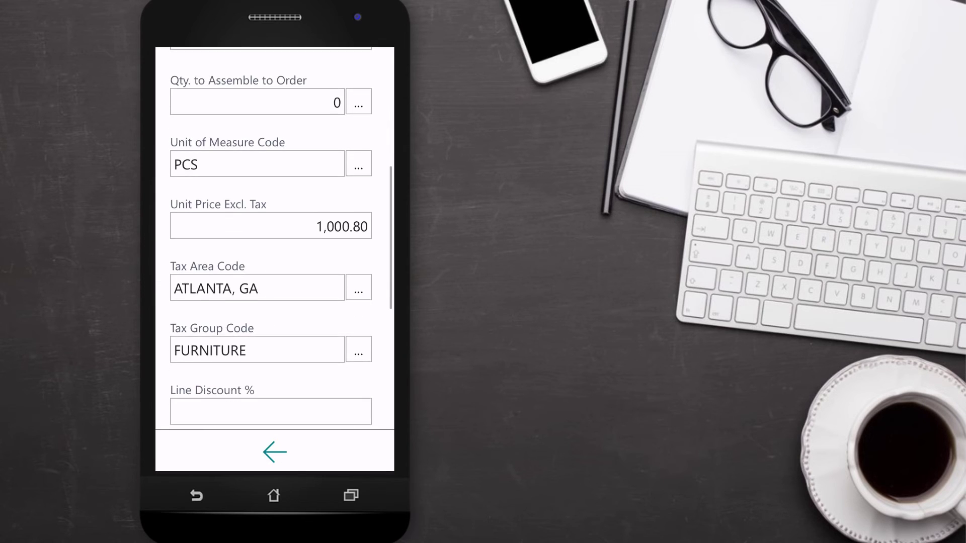
{"action": "left_click", "coordinate": [275, 452]}
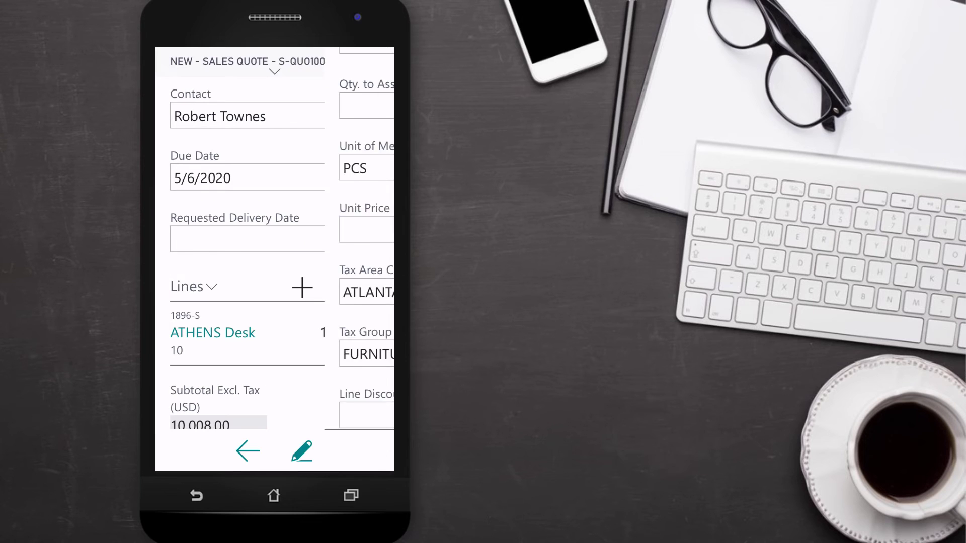